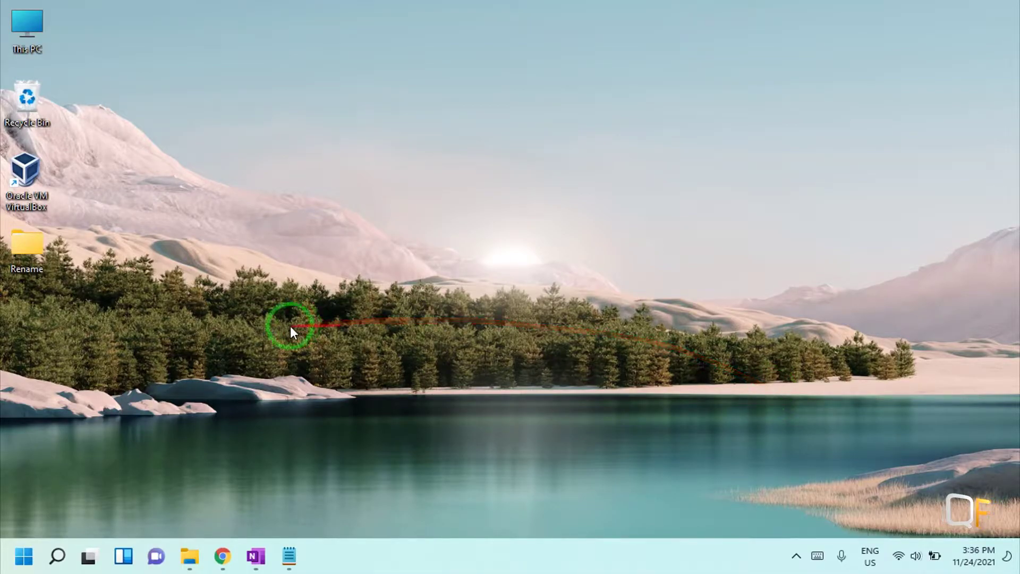
- Open the RenameFiles folder inside the desktop Rename folder
{"action": "left_click", "coordinate": [29, 240]}
{"action": "double_click", "coordinate": [29, 241]}
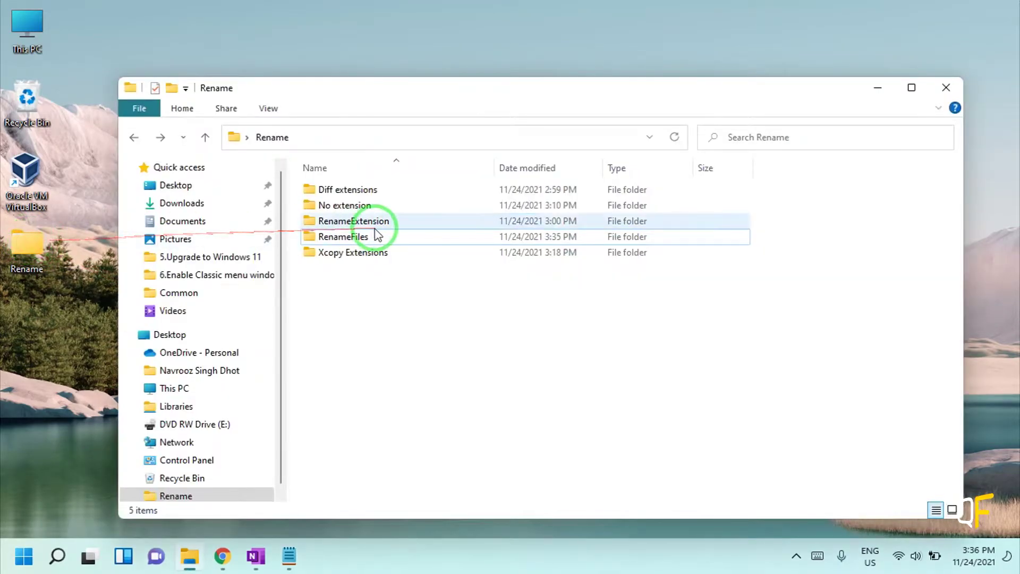
{"action": "left_click", "coordinate": [352, 238]}
{"action": "double_click", "coordinate": [351, 238]}
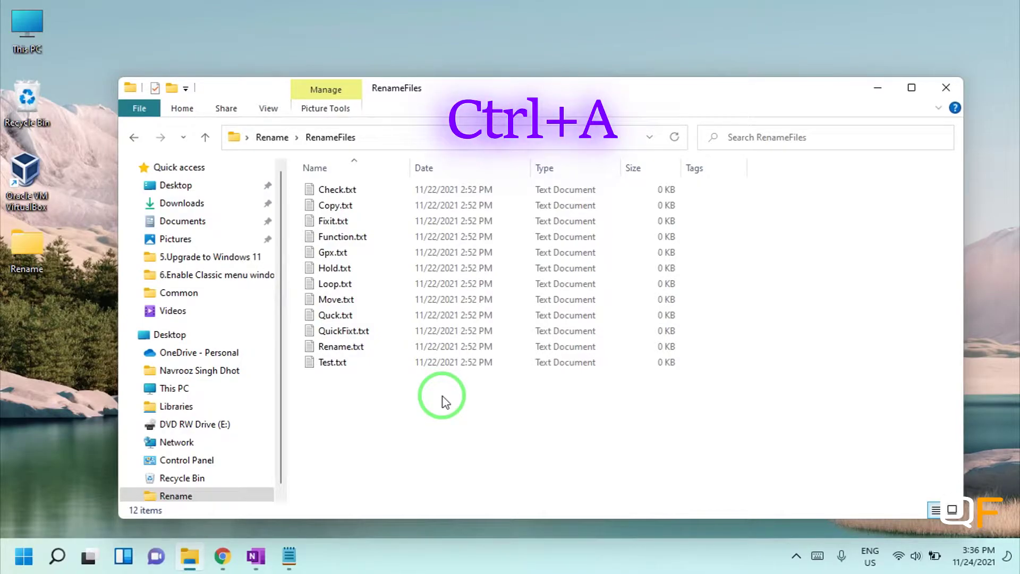
- Select all twelve text files and batch-rename them to Photo (1) through Photo (12)
{"action": "key", "text": "ctrl+a"}
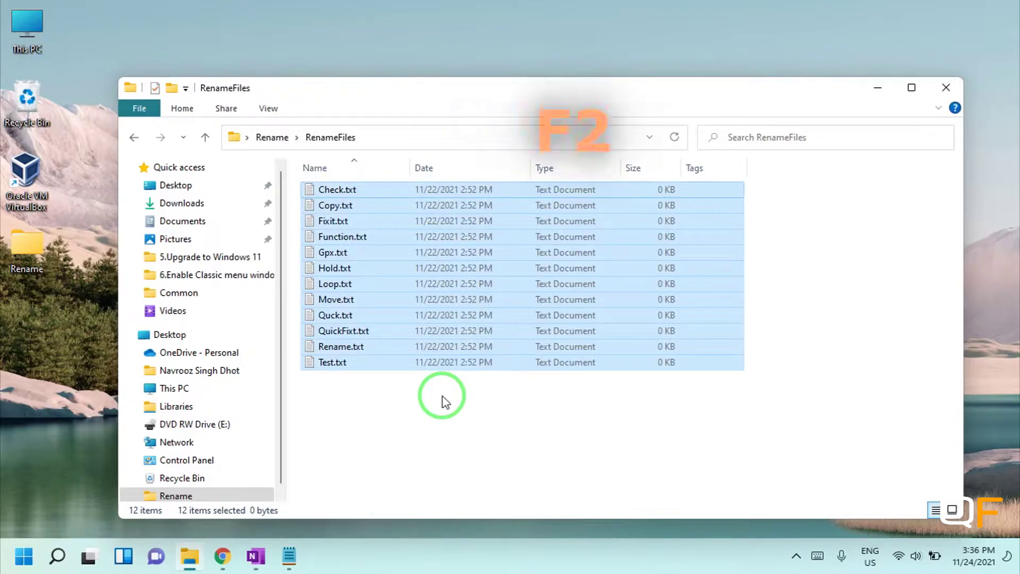
{"action": "key", "text": "F2"}
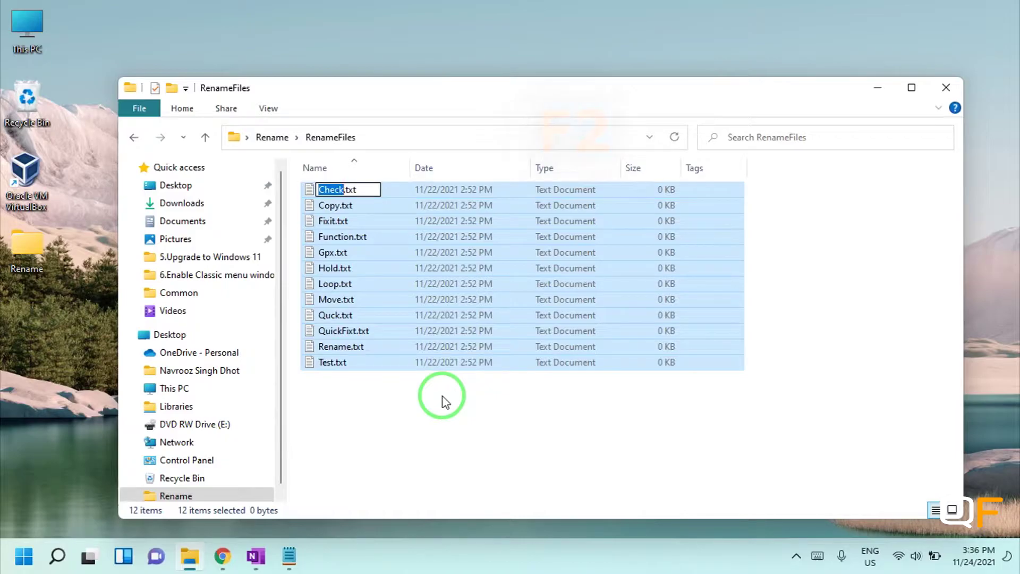
{"action": "type", "text": "Photo"}
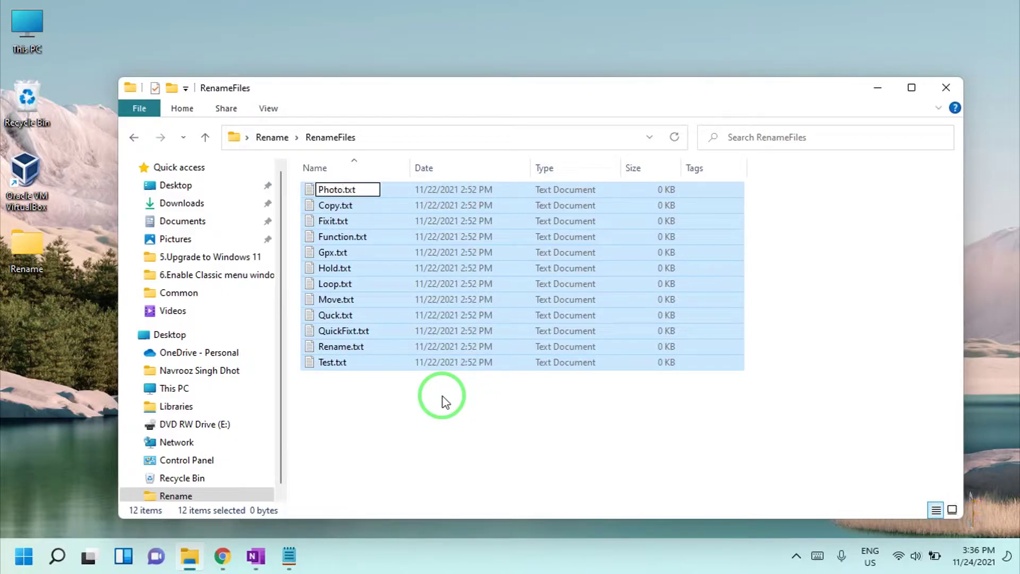
{"action": "key", "text": "Return"}
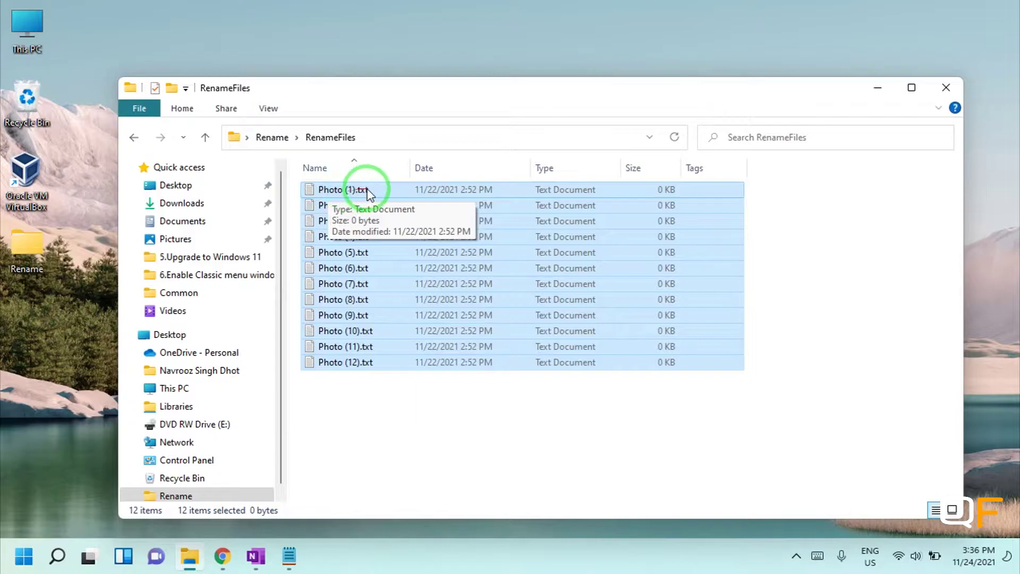
{"action": "left_click", "coordinate": [451, 436]}
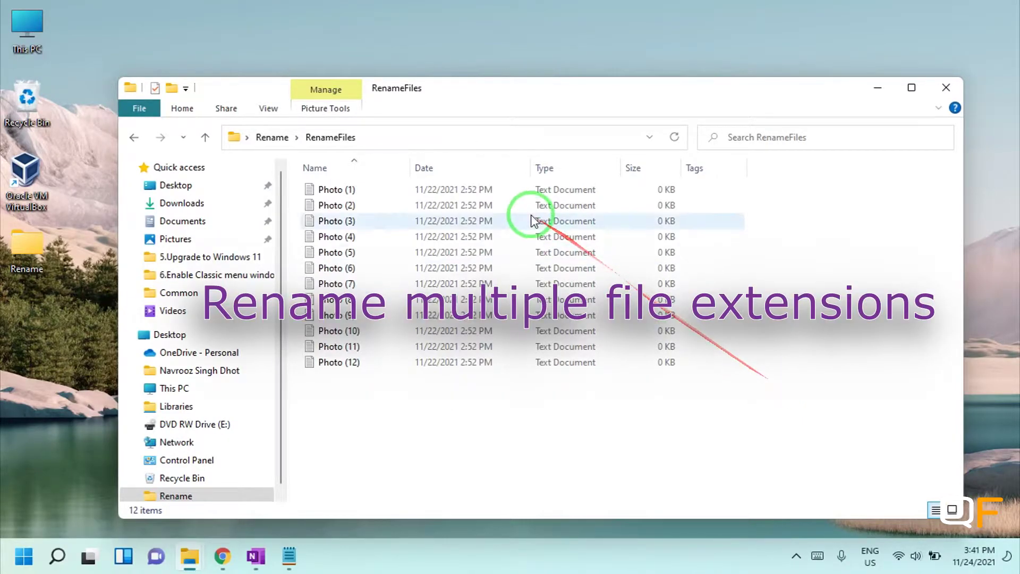
- Open RenameExtension and turn on File name extensions so the files show as .png
{"action": "left_click", "coordinate": [272, 137]}
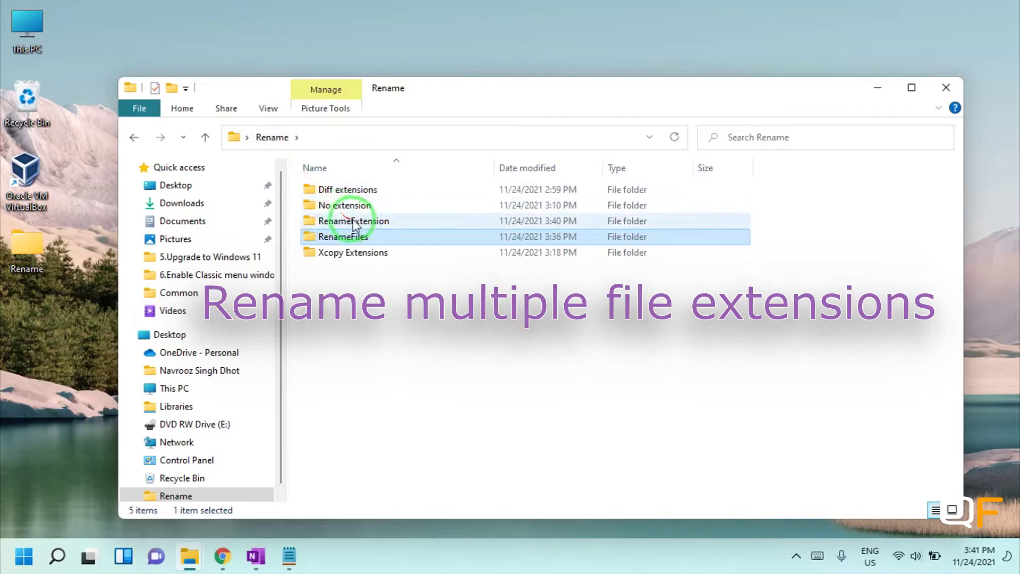
{"action": "double_click", "coordinate": [360, 219]}
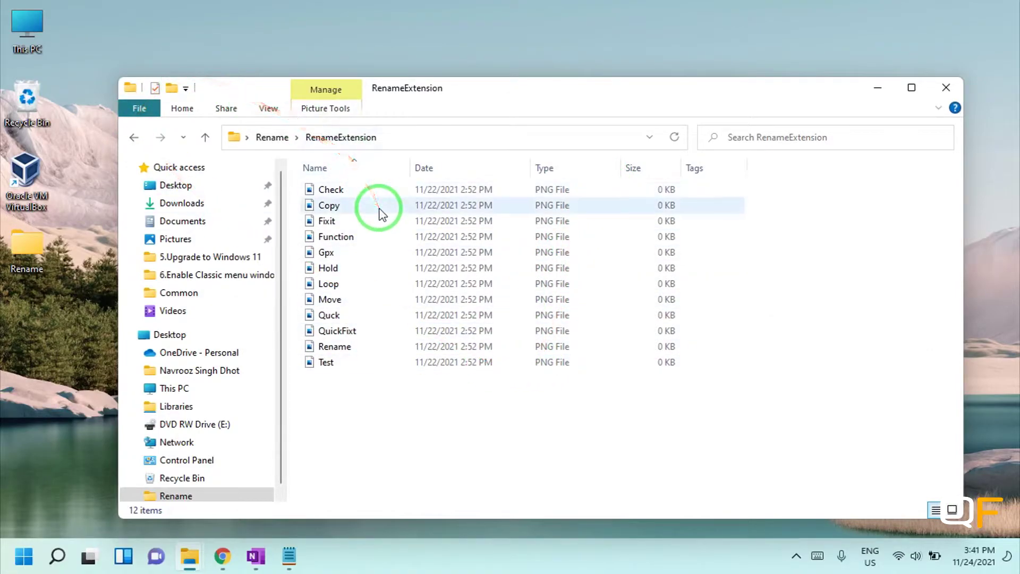
{"action": "left_click", "coordinate": [266, 109]}
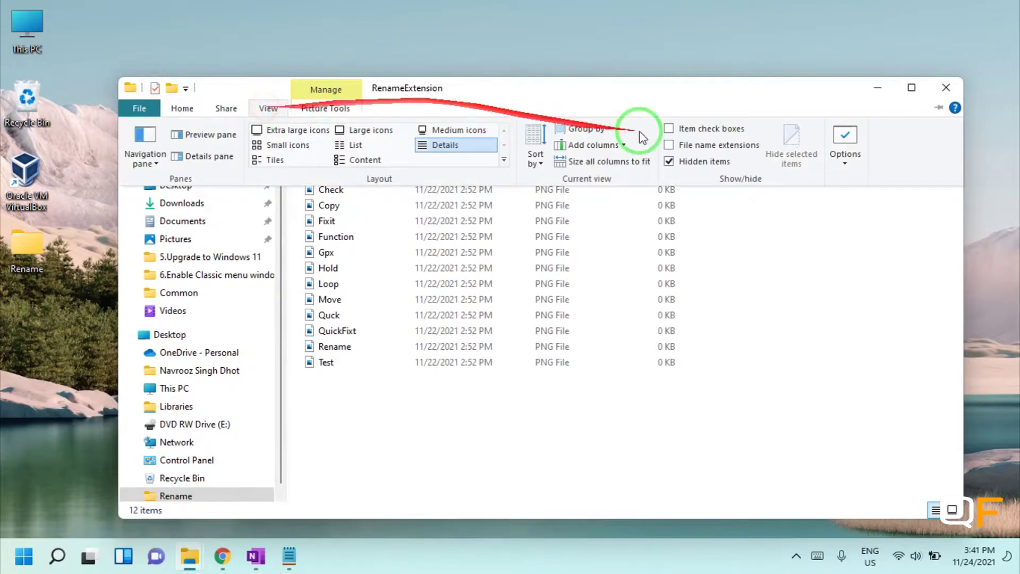
{"action": "left_click", "coordinate": [669, 146]}
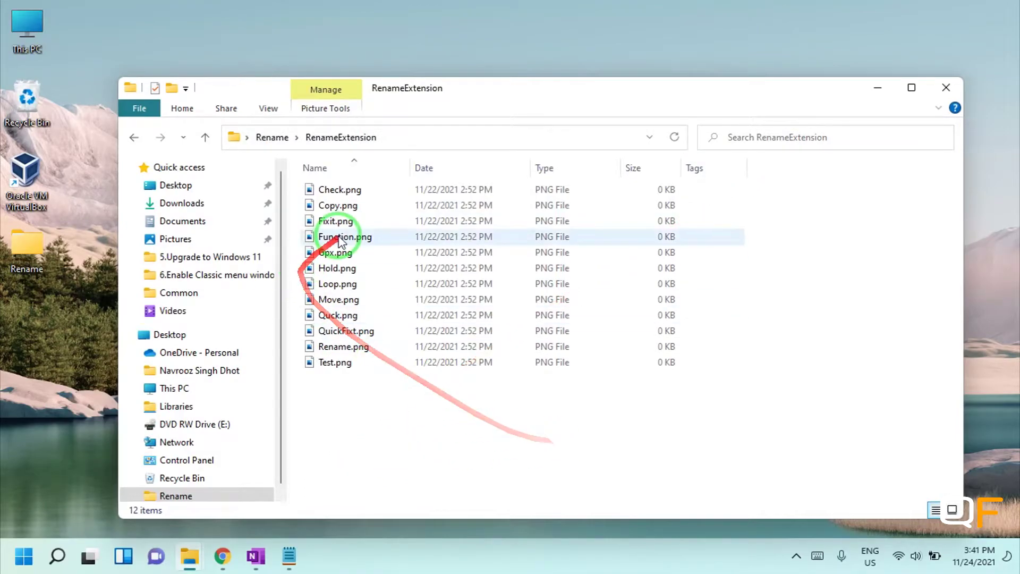
- Launch Command Prompt as administrator from Windows Search and move its window aside
{"action": "left_click", "coordinate": [57, 556]}
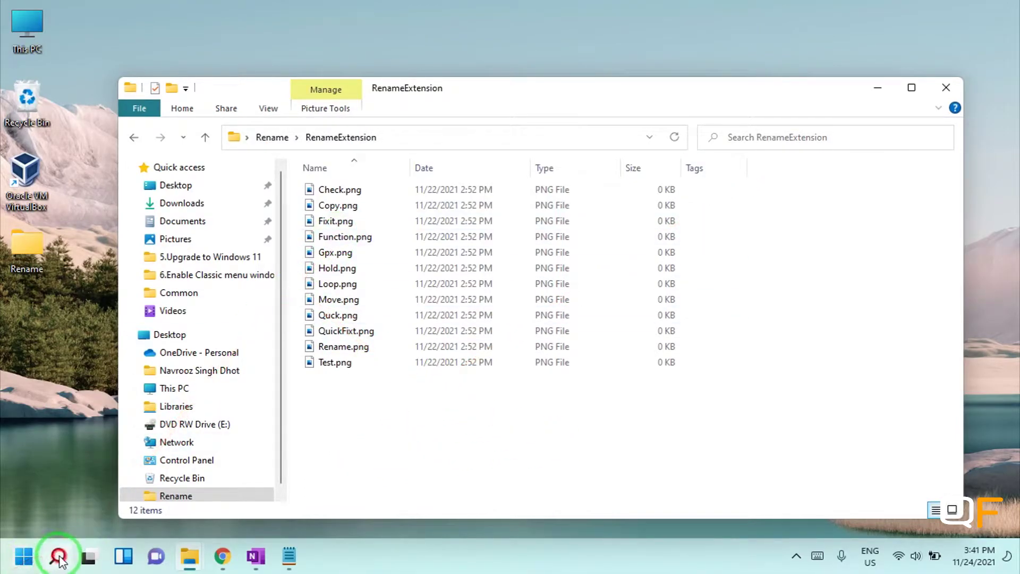
{"action": "type", "text": "c"}
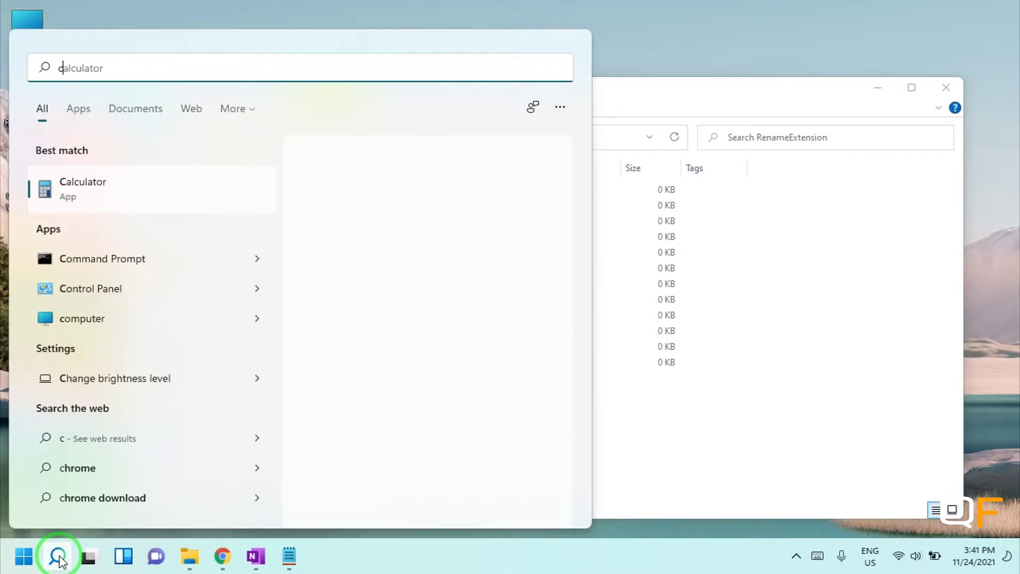
{"action": "type", "text": "md"}
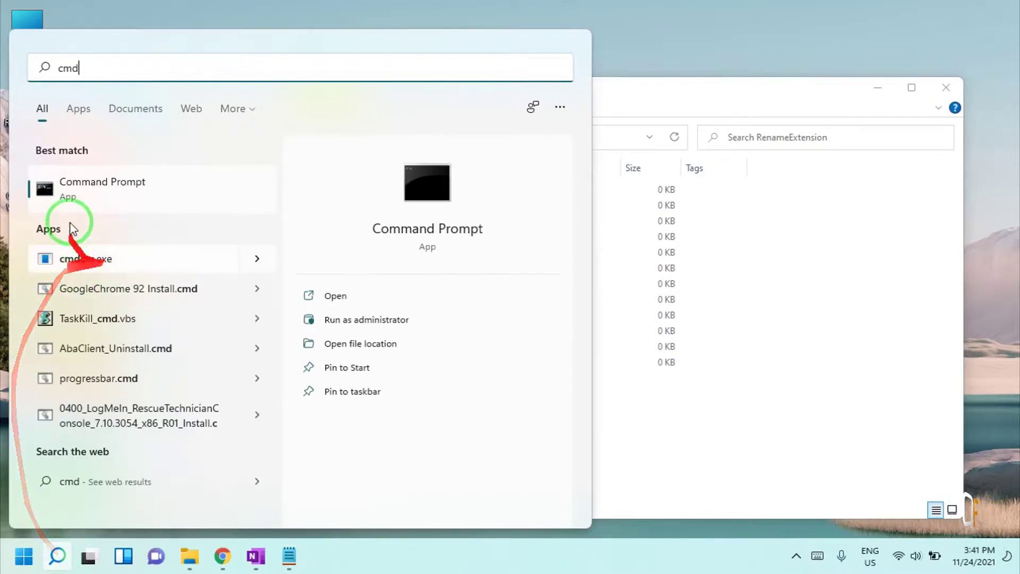
{"action": "right_click", "coordinate": [88, 201]}
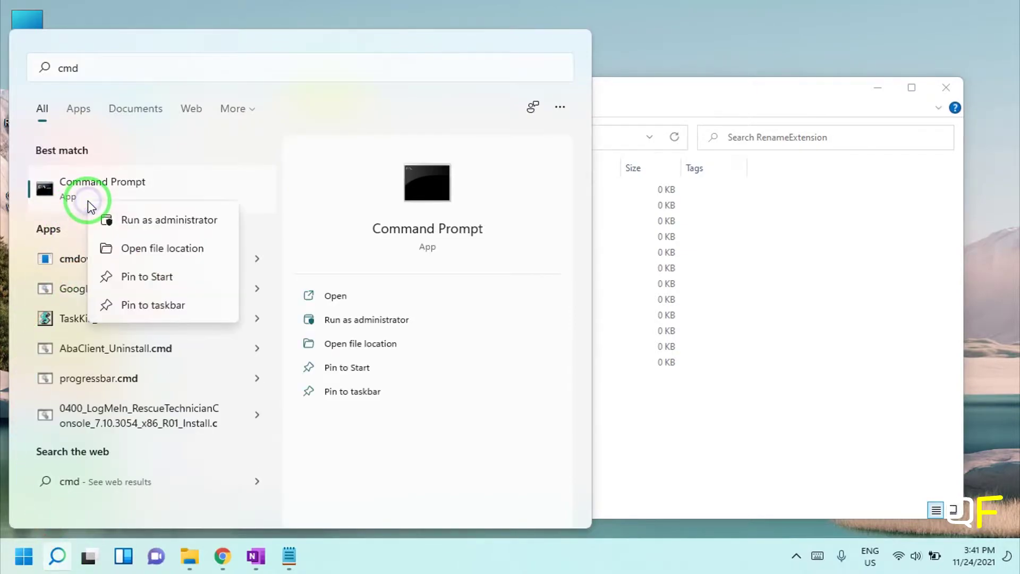
{"action": "left_click", "coordinate": [117, 220]}
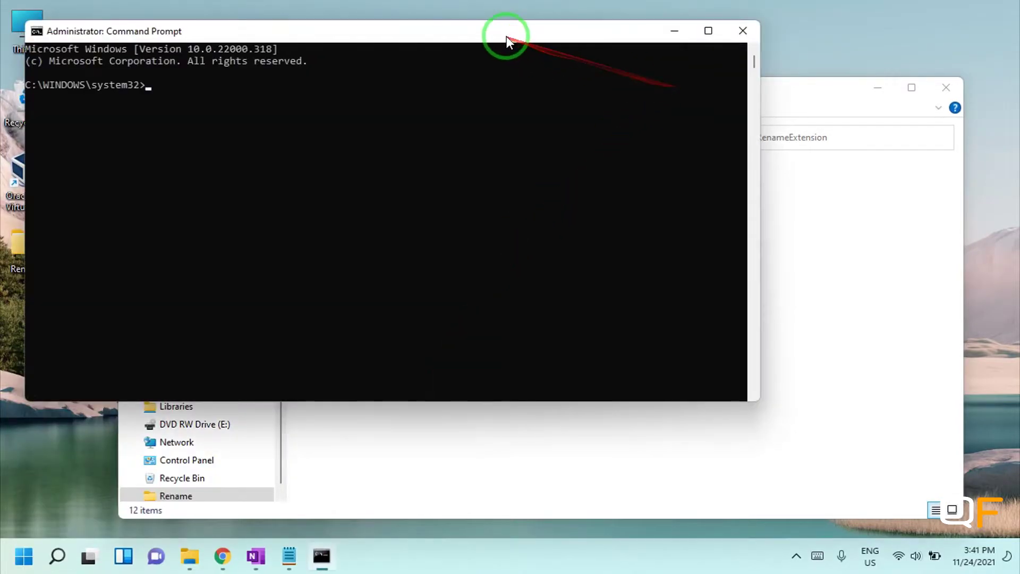
{"action": "left_click_drag", "start_coordinate": [505, 34], "coordinate": [698, 234]}
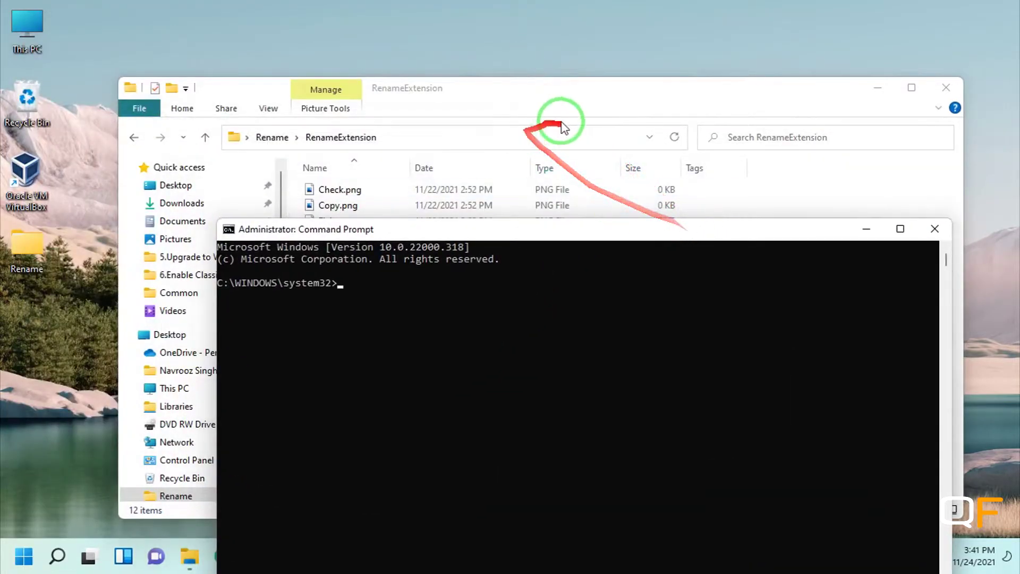
- Change the console's directory to RenameExtension using cd with the copied folder path
{"action": "left_click", "coordinate": [592, 136]}
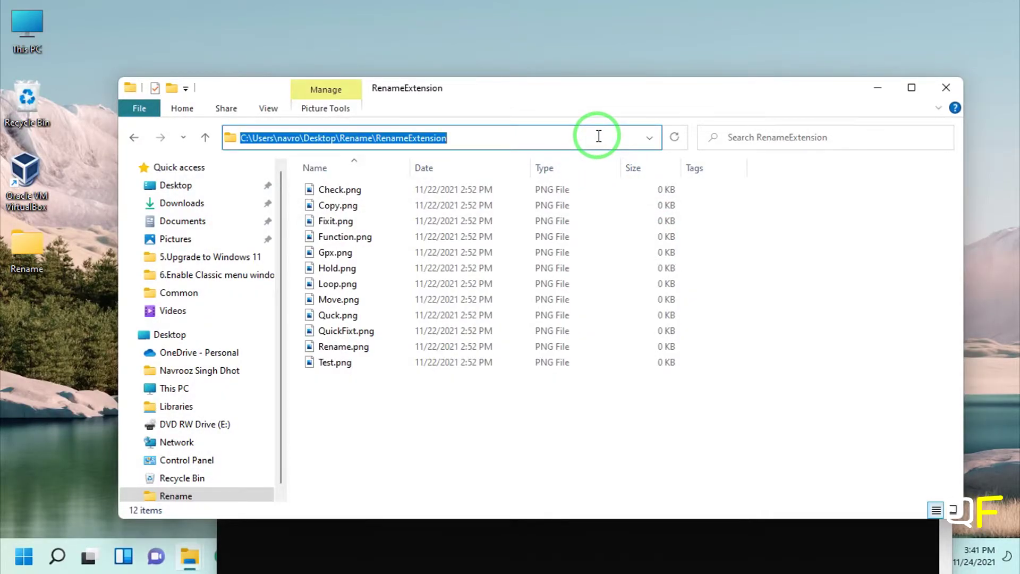
{"action": "left_click", "coordinate": [437, 533]}
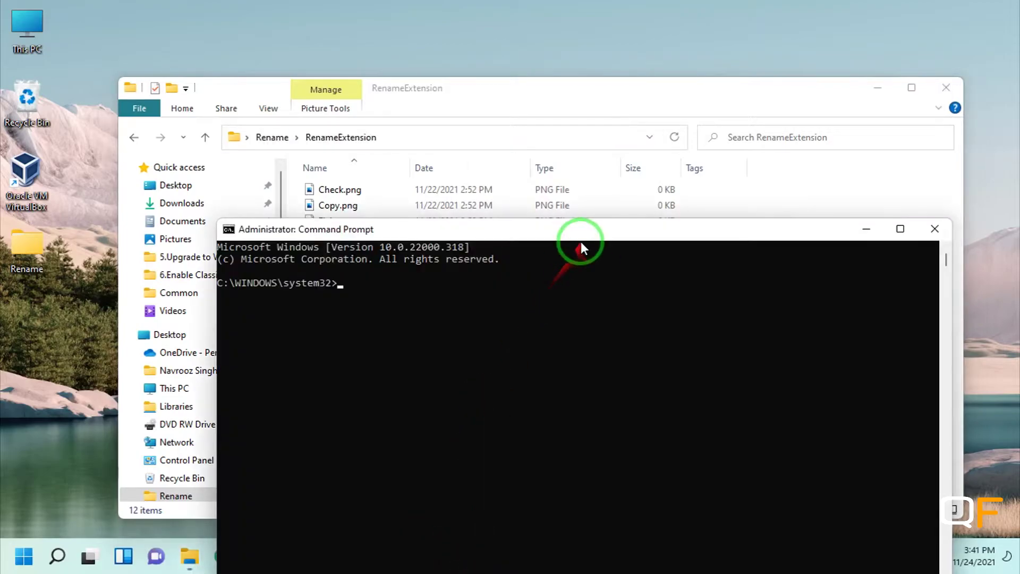
{"action": "left_click_drag", "start_coordinate": [582, 237], "coordinate": [537, 84]}
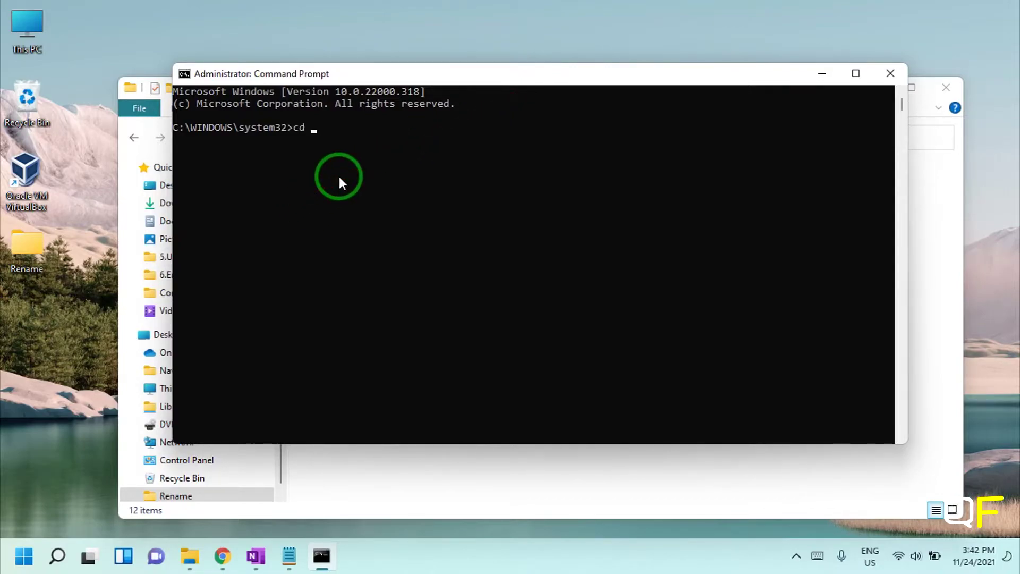
{"action": "type", "text": "C:\\Users\\navro\\Desktop\\Rename\\RenameExtension"}
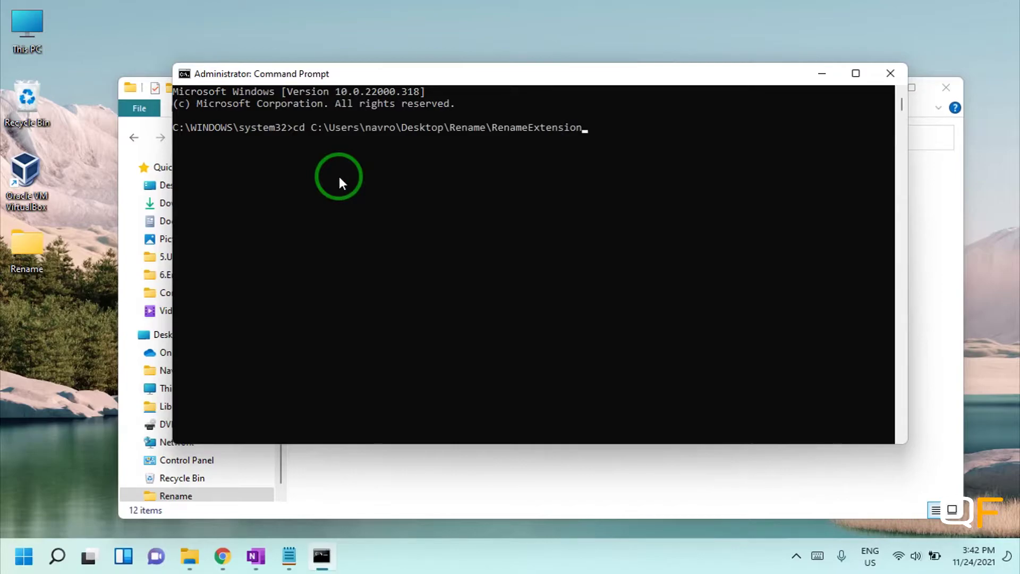
{"action": "key", "text": "Return"}
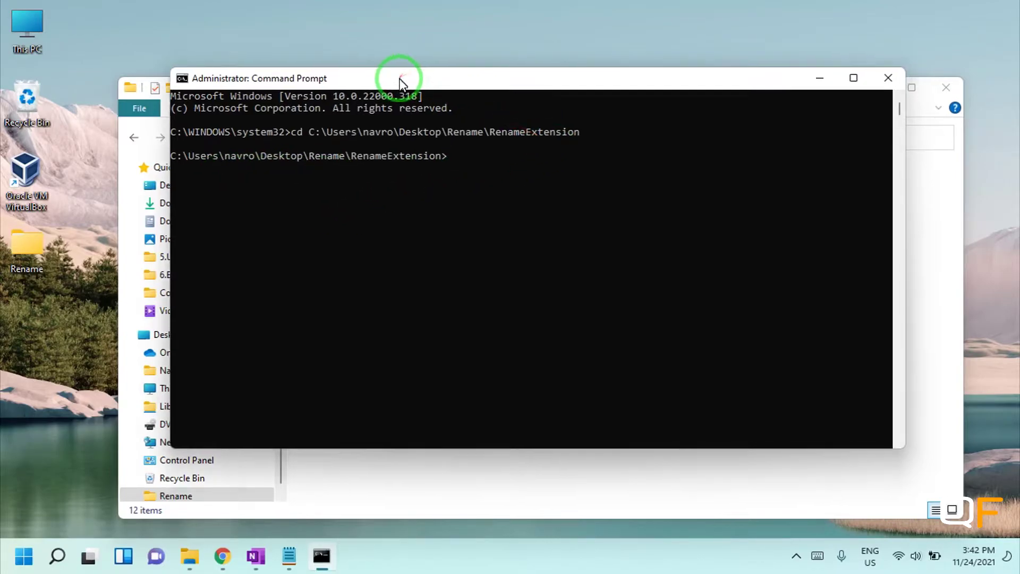
{"action": "left_click_drag", "start_coordinate": [401, 74], "coordinate": [733, 107]}
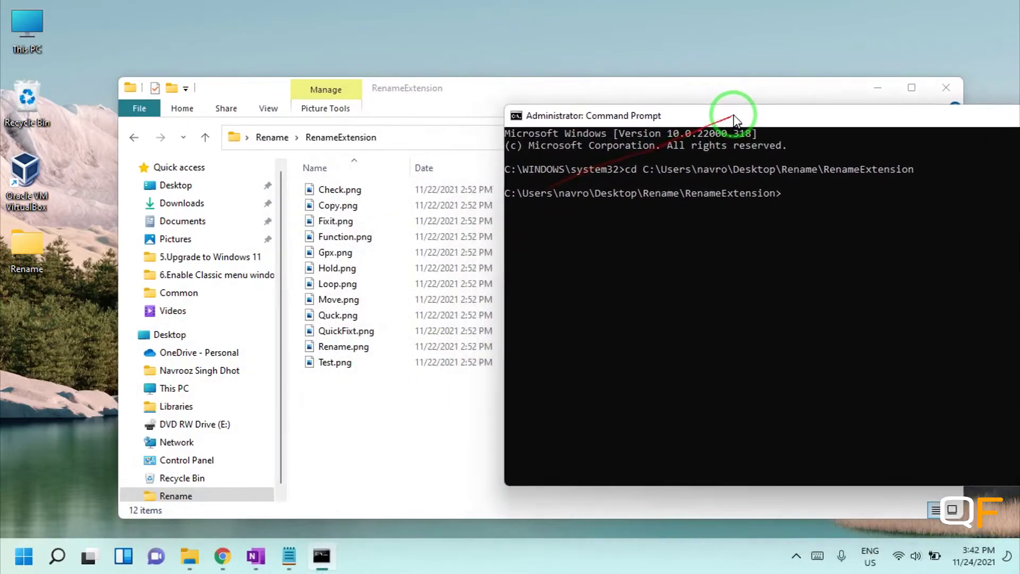
- Run ren *.png *.jpg to turn all twelve RenameExtension files into .jpg
{"action": "left_click", "coordinate": [439, 90]}
{"action": "left_click_drag", "start_coordinate": [439, 90], "coordinate": [258, 100]}
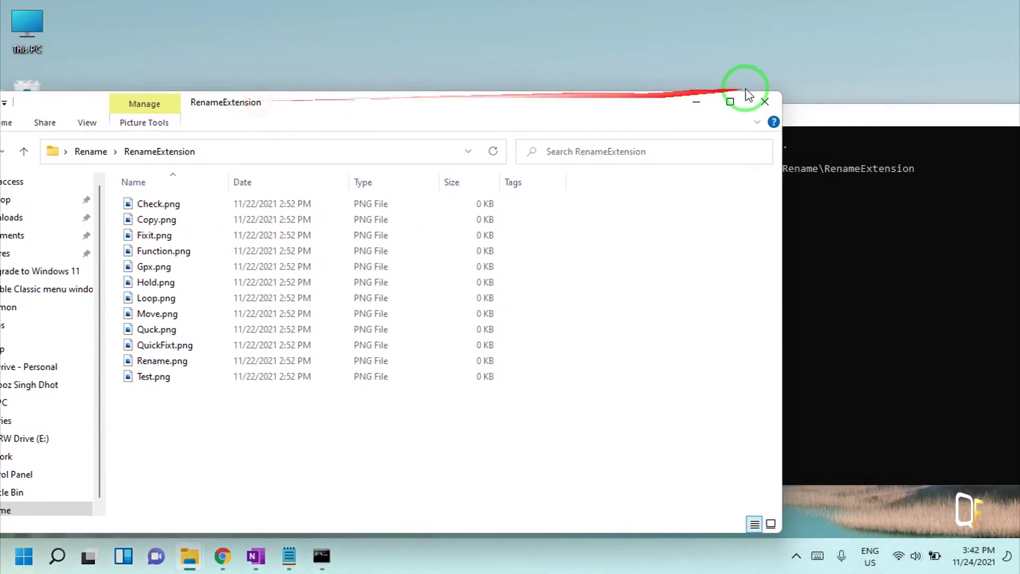
{"action": "left_click", "coordinate": [832, 109]}
{"action": "type", "text": "ren *"}
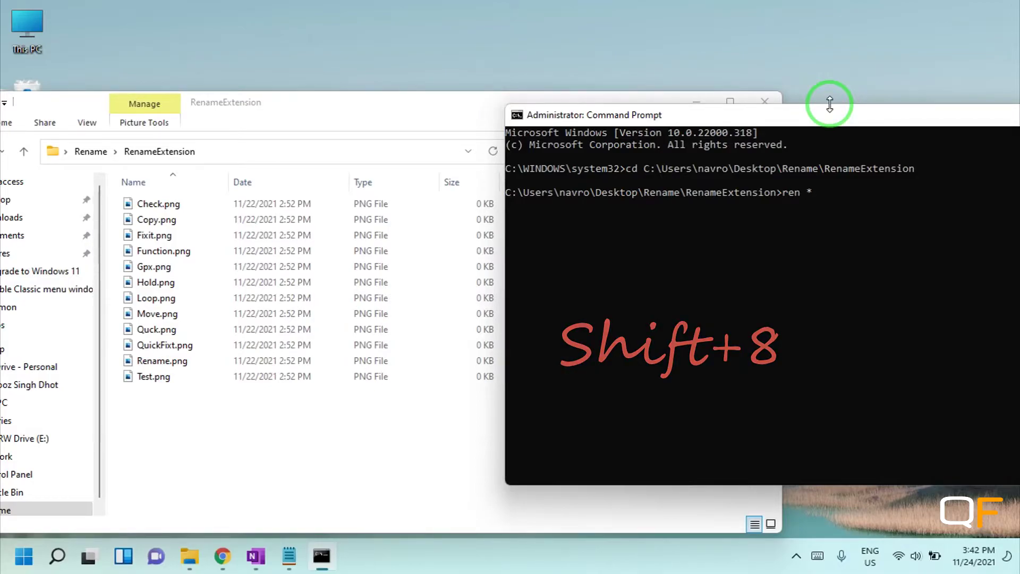
{"action": "type", "text": "png"}
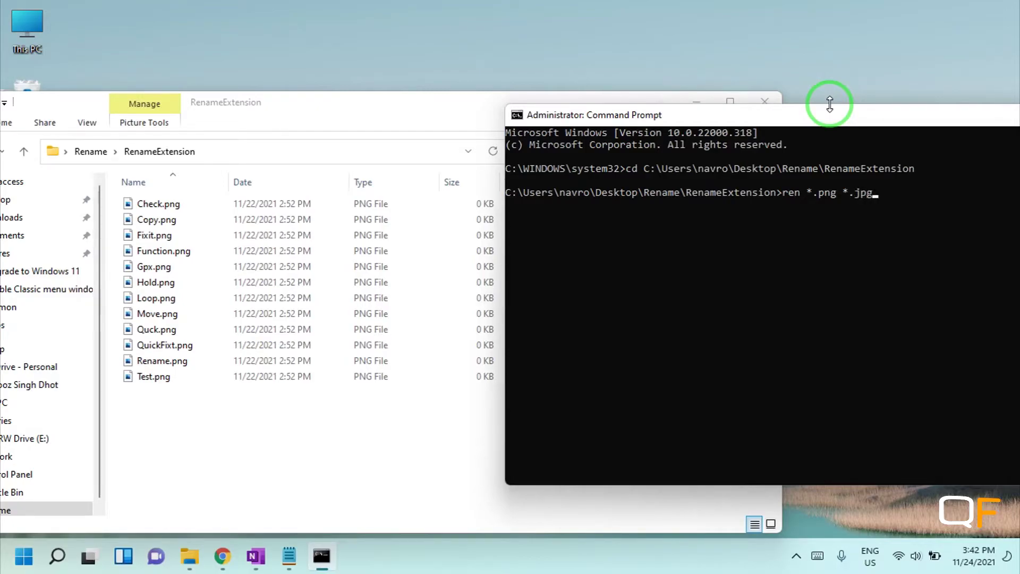
{"action": "type", "text": "*.jpg"}
{"action": "key", "text": "Return"}
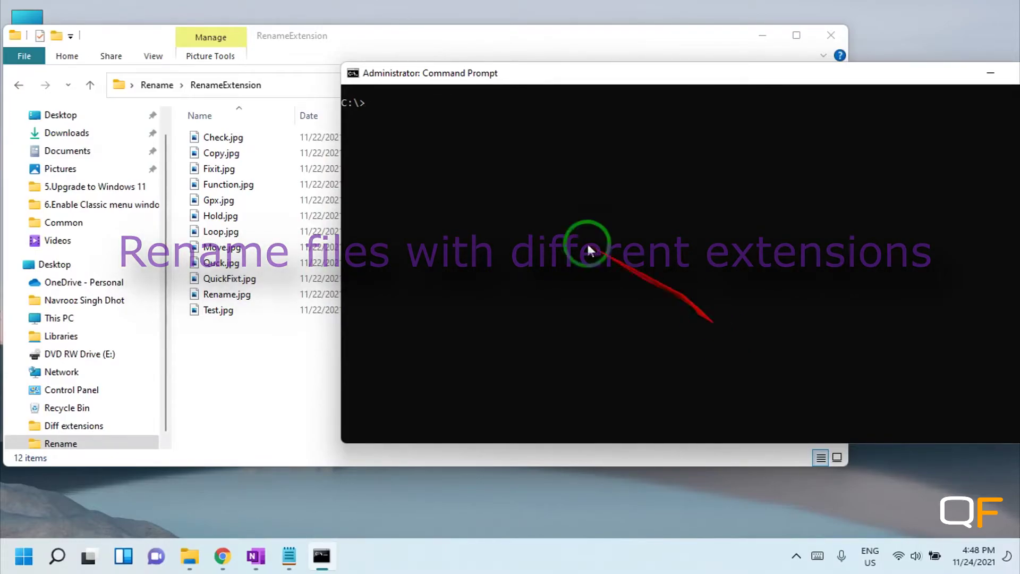
- Open the Diff extensions folder and cd into its copied path in Command Prompt
{"action": "left_click", "coordinate": [156, 85]}
{"action": "double_click", "coordinate": [247, 139]}
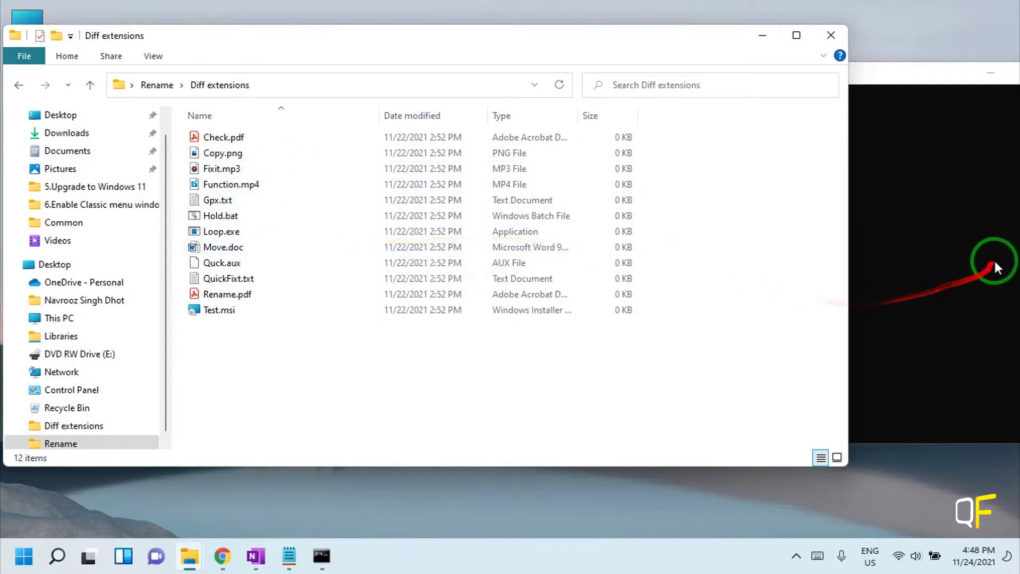
{"action": "left_click", "coordinate": [444, 84]}
{"action": "key", "text": "ctrl+c"}
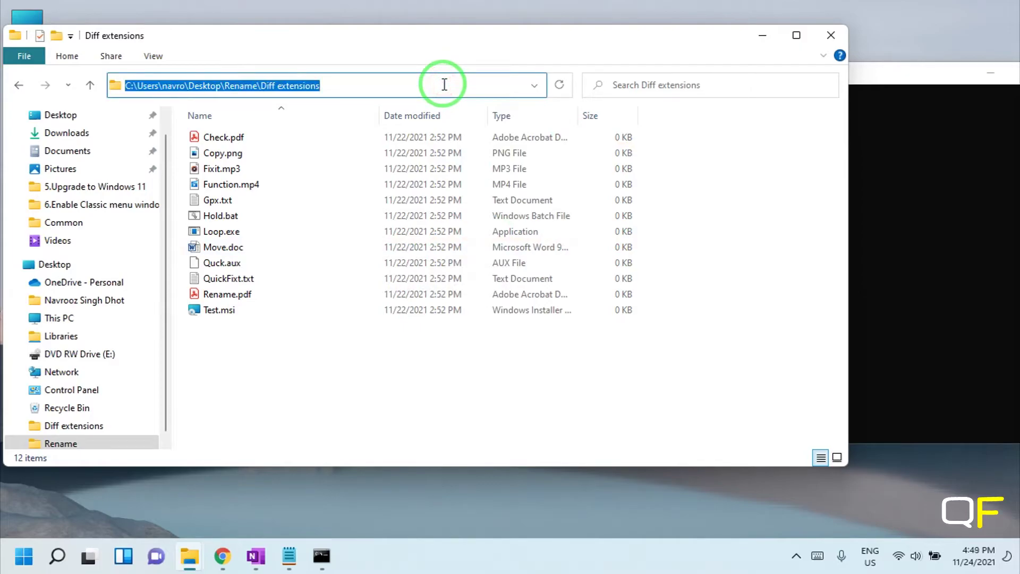
{"action": "left_click", "coordinate": [951, 157]}
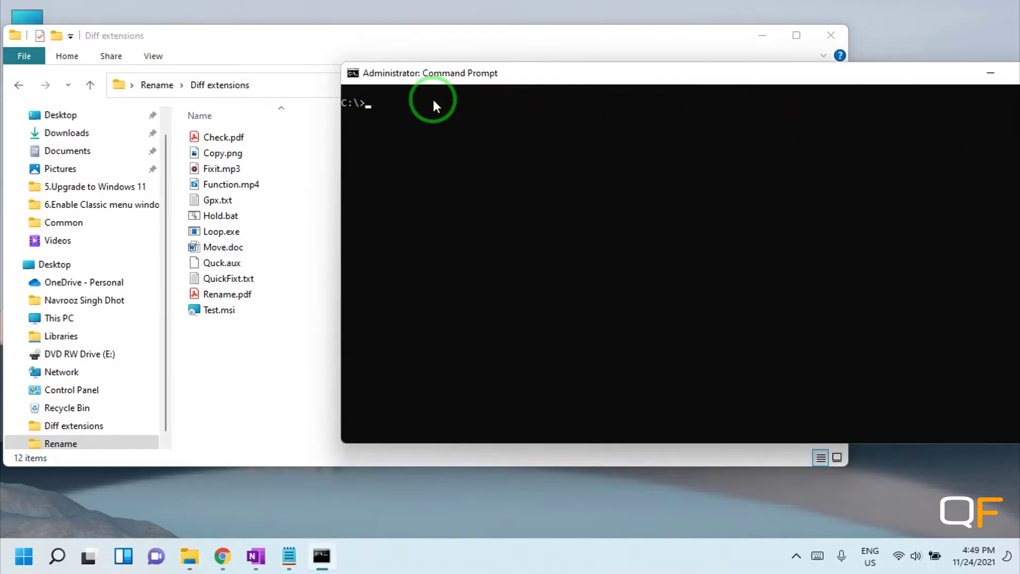
{"action": "type", "text": "cd"}
{"action": "key", "text": "ctrl+v"}
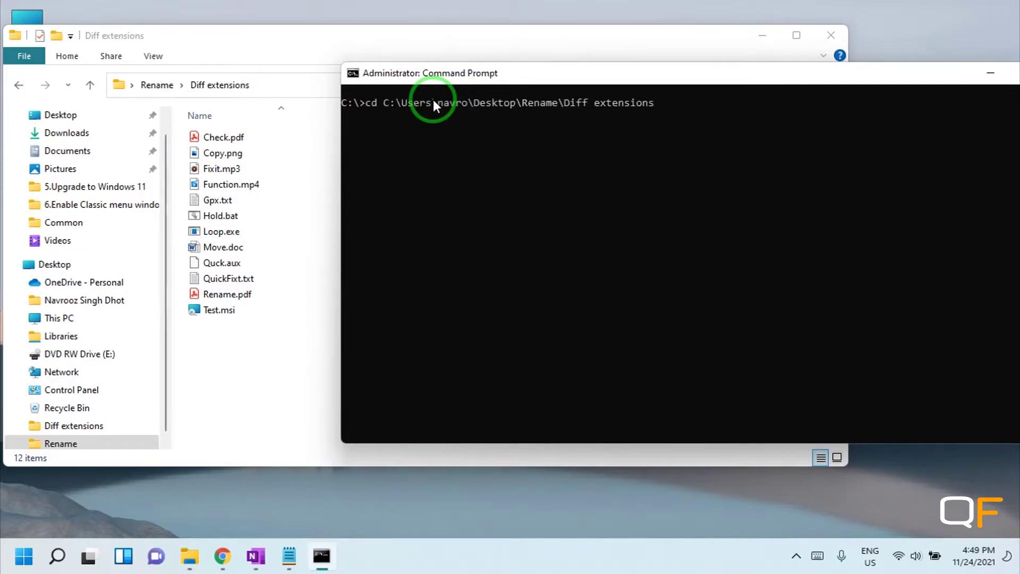
{"action": "key", "text": "Return"}
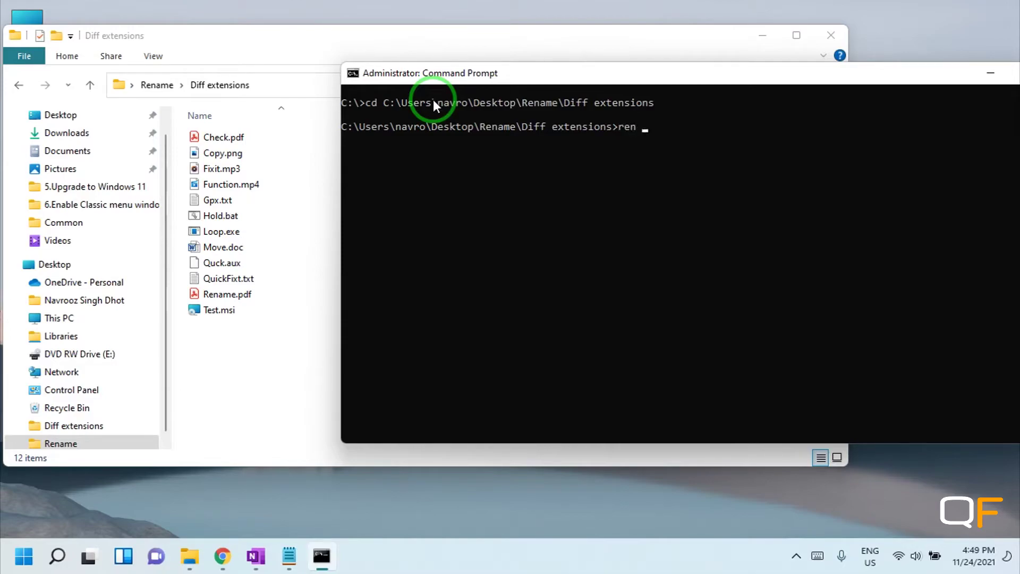
- Run ren *.* *.pdf to give all twelve files a .pdf extension
{"action": "type", "text": "ren *.*"}
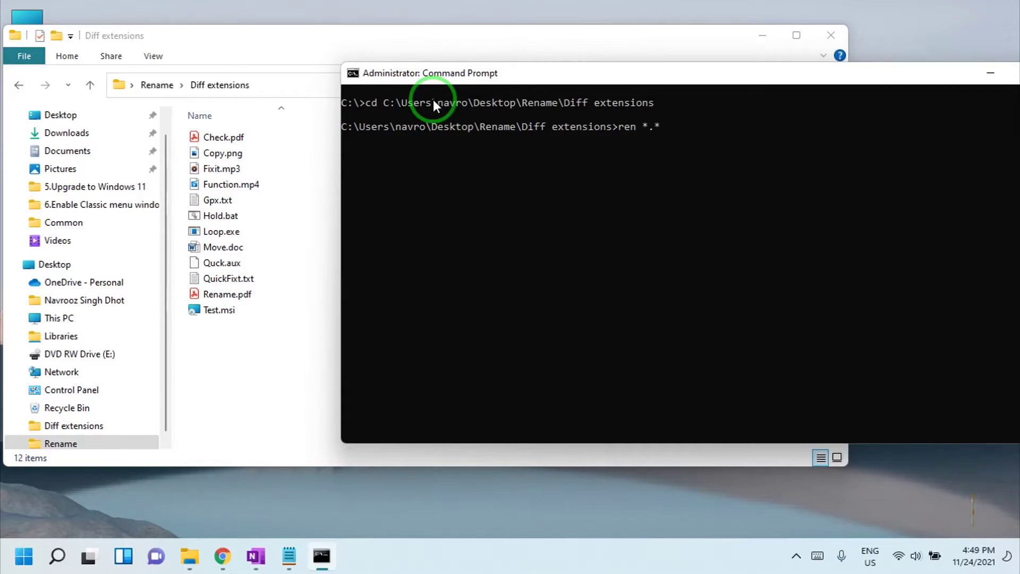
{"action": "type", "text": " *.pdf"}
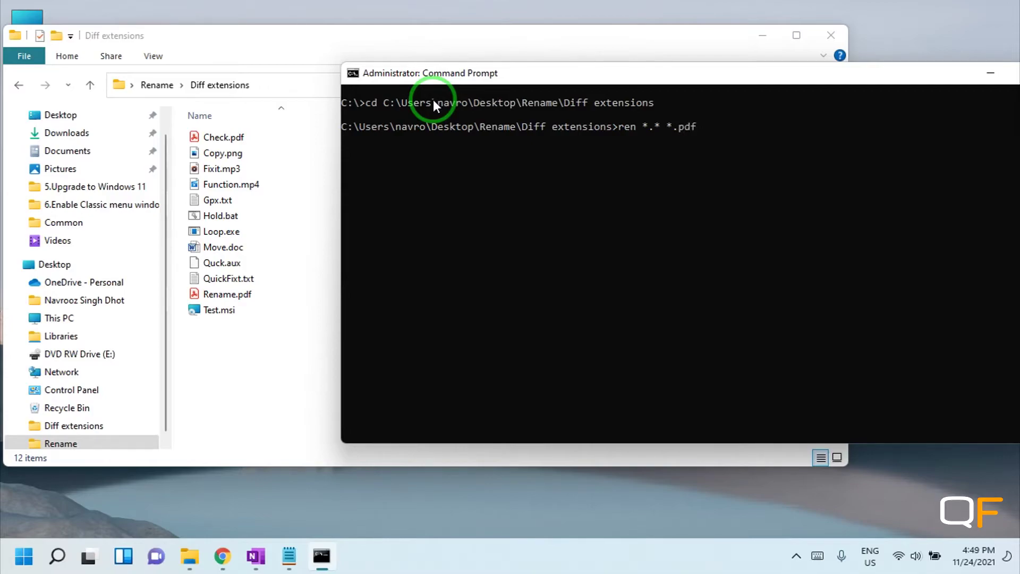
{"action": "key", "text": "Return"}
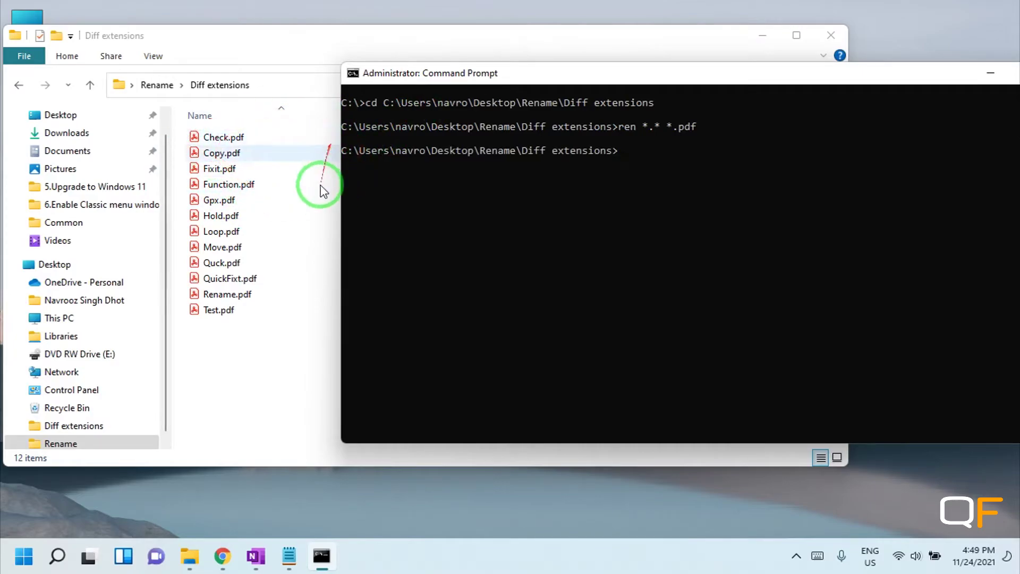
{"action": "key", "text": "Up"}
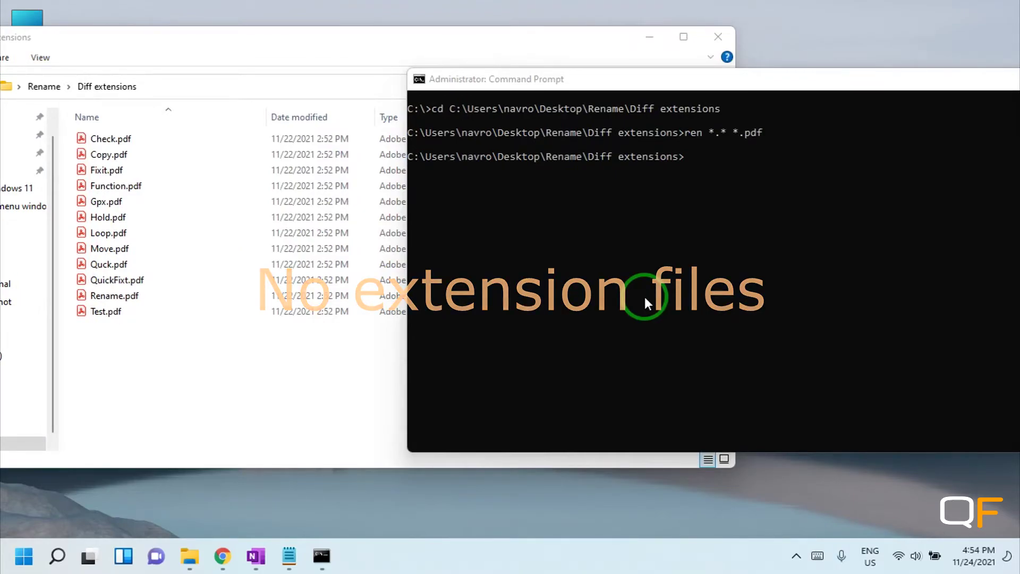
{"action": "left_click", "coordinate": [42, 88]}
- Open the No extension folder and cd into its copied path in Command Prompt
{"action": "double_click", "coordinate": [127, 155]}
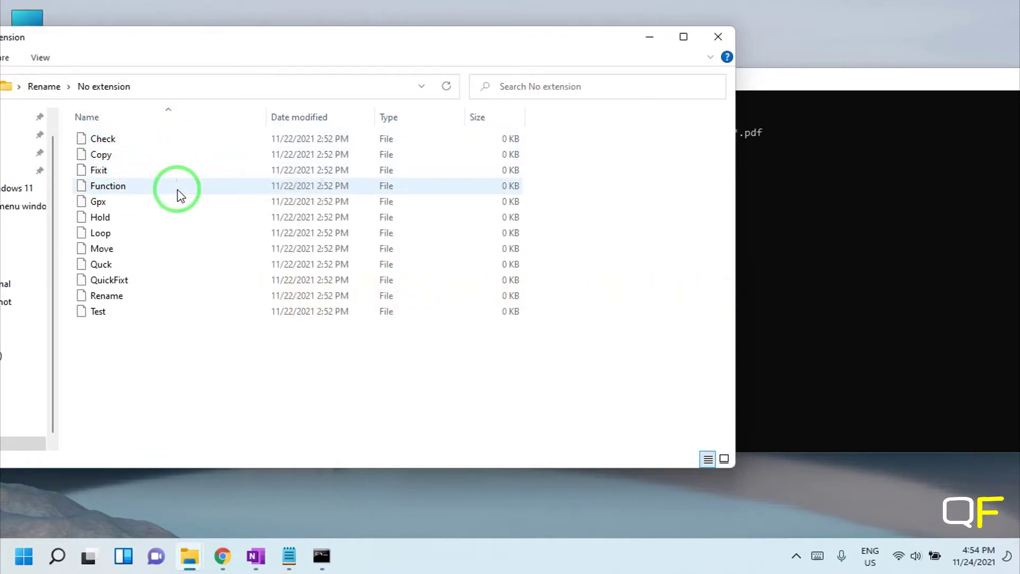
{"action": "left_click", "coordinate": [354, 92]}
{"action": "key", "text": "ctrl+c"}
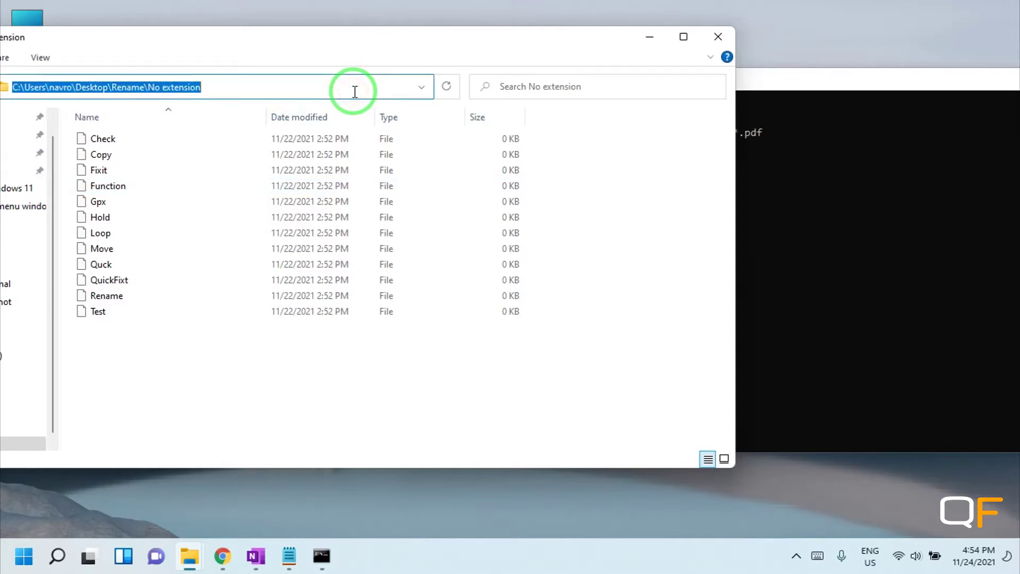
{"action": "left_click", "coordinate": [871, 252]}
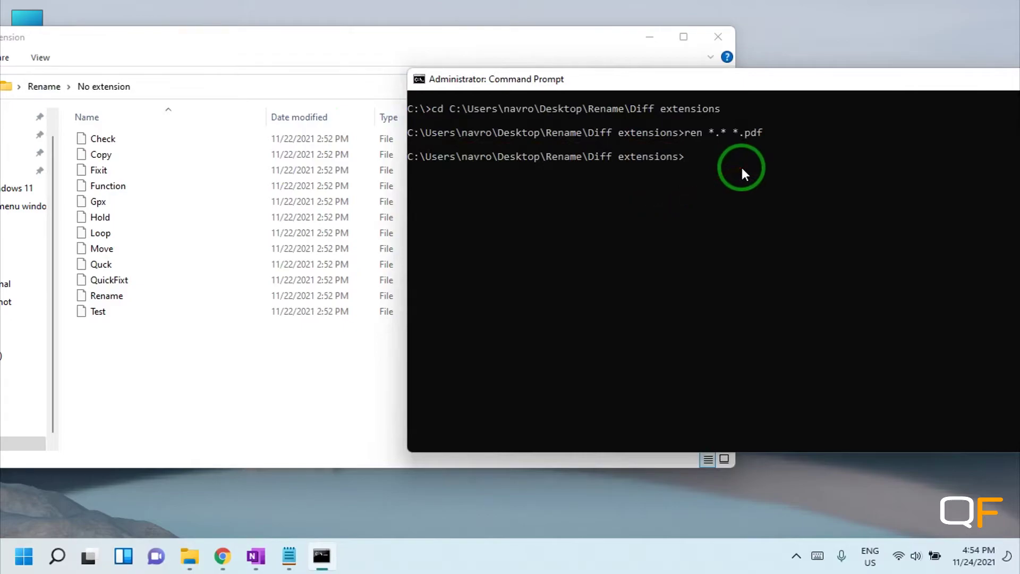
{"action": "type", "text": "cd"}
{"action": "right_click", "coordinate": [741, 168]}
{"action": "key", "text": "Return"}
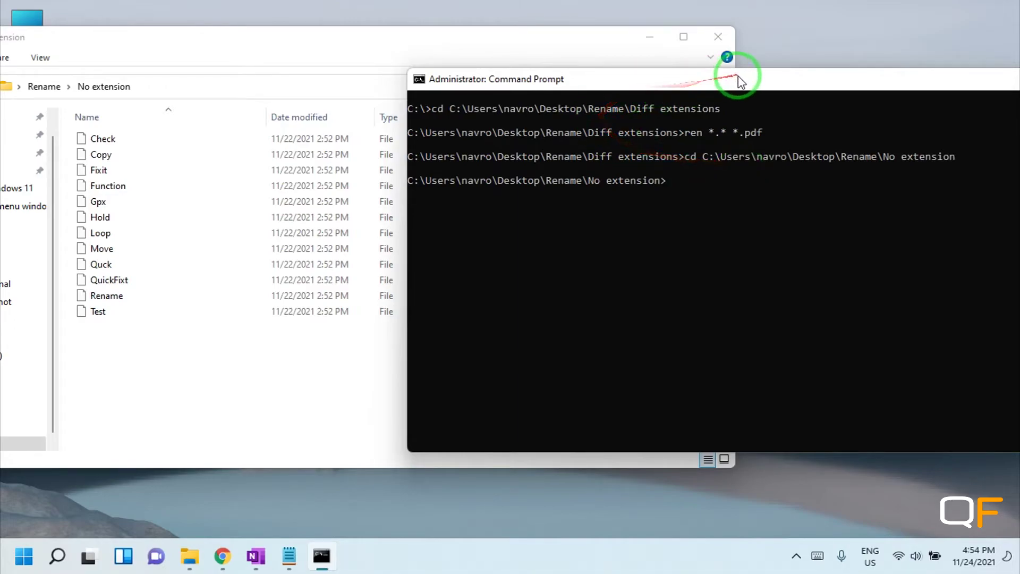
{"action": "left_click_drag", "start_coordinate": [740, 81], "coordinate": [632, 84]}
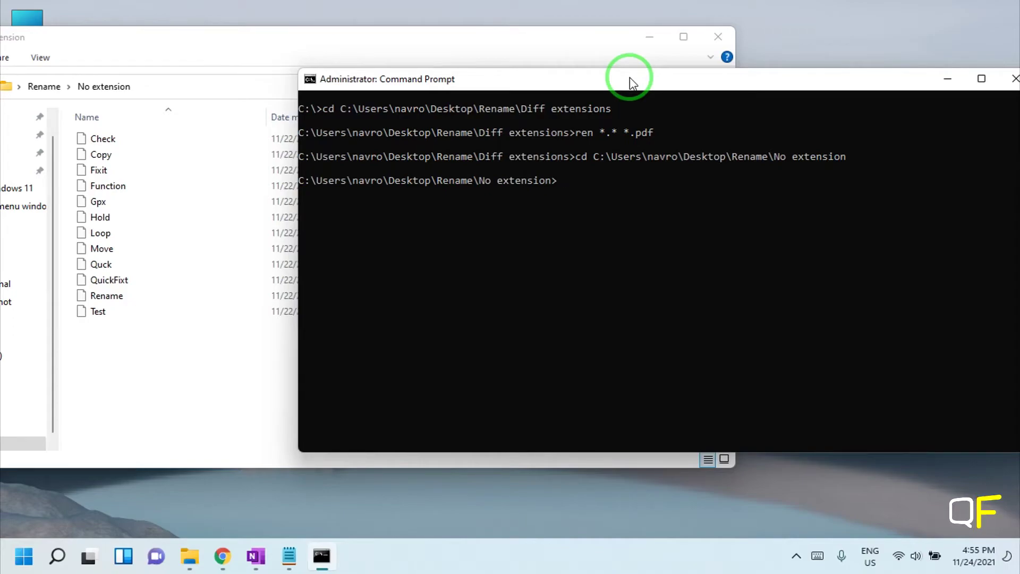
- Run ren * *.txt to add a .txt extension to every extensionless file
{"action": "type", "text": "ren * *."}
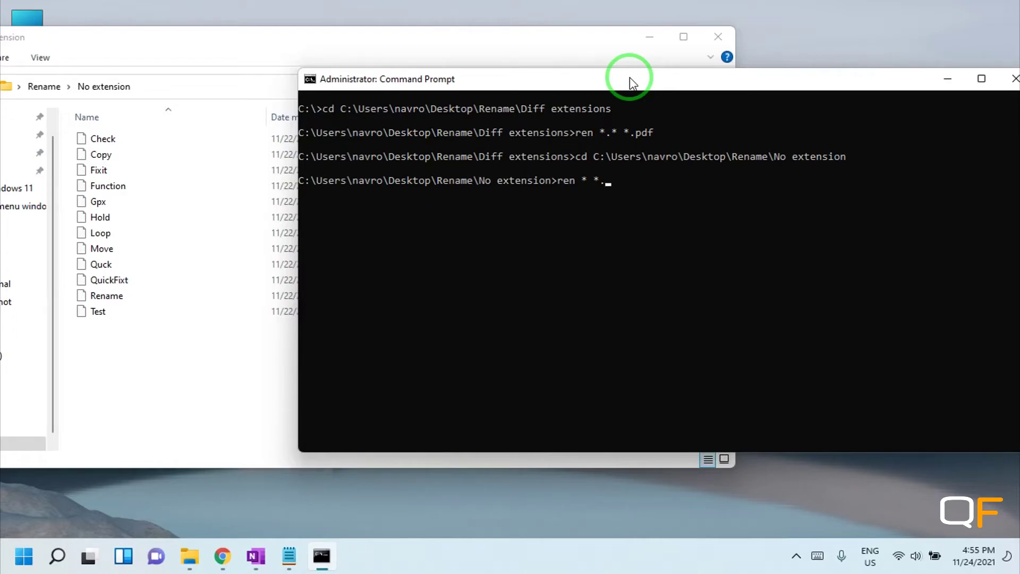
{"action": "type", "text": "txt"}
{"action": "key", "text": "Return"}
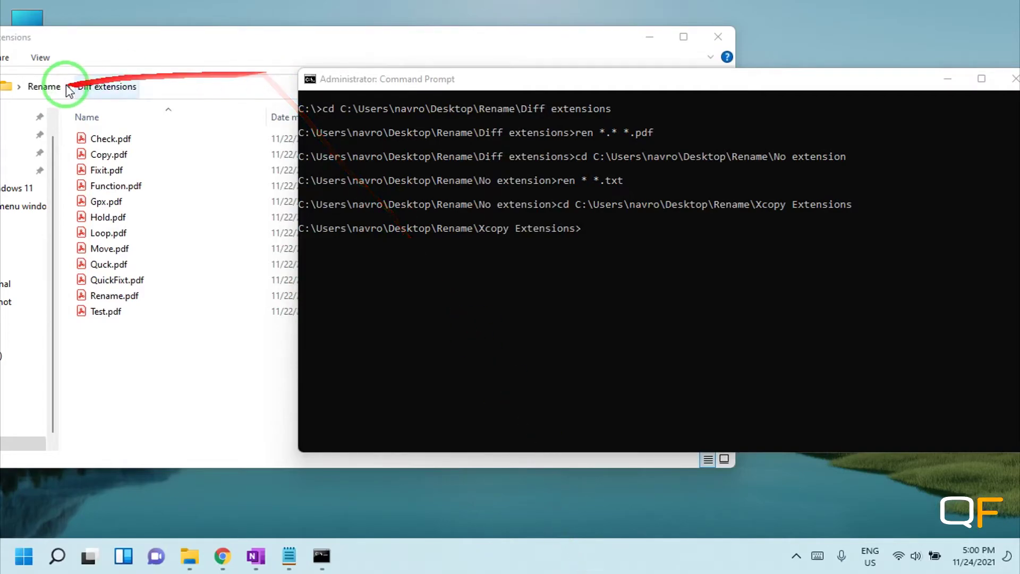
{"action": "left_click", "coordinate": [47, 87]}
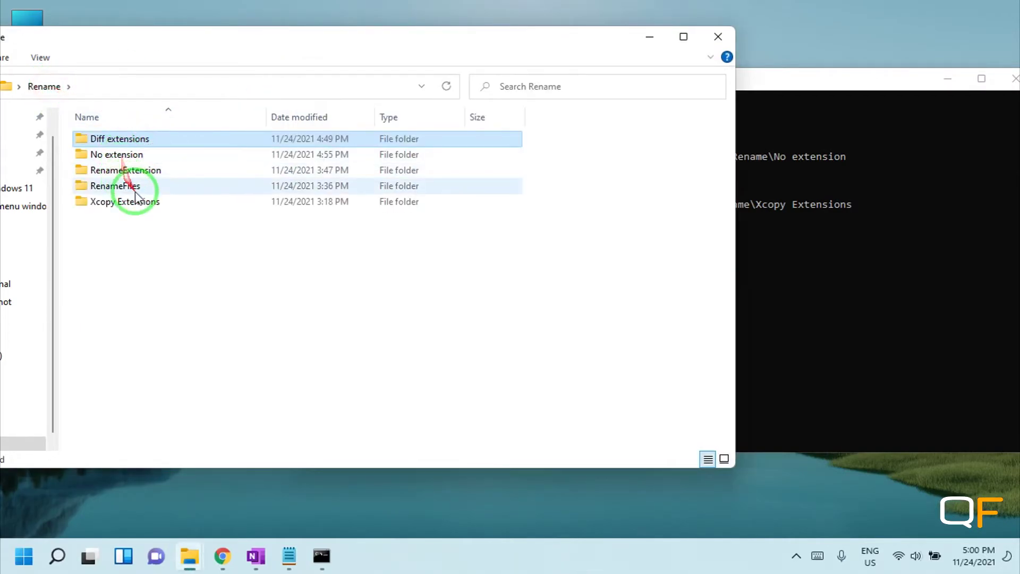
- Open the Xcopy Extensions folder and cd into its copied path in Command Prompt
{"action": "double_click", "coordinate": [142, 203]}
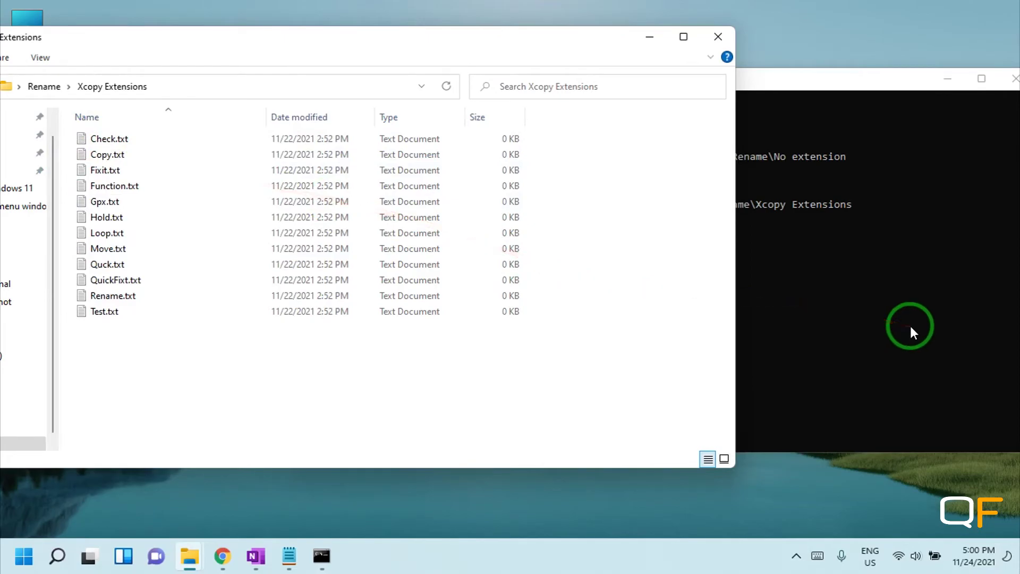
{"action": "left_click", "coordinate": [364, 87]}
{"action": "key", "text": "ctrl+c"}
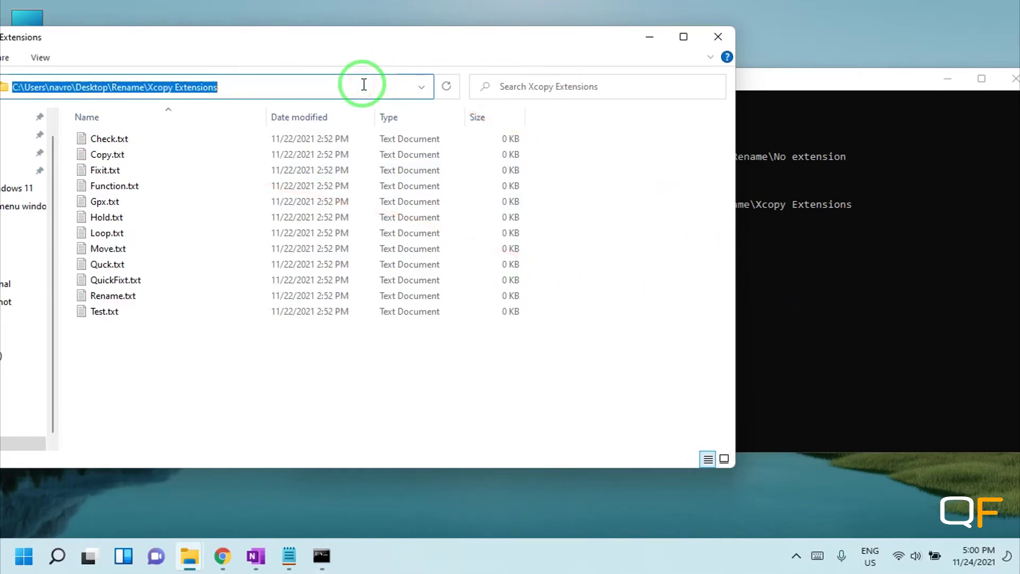
{"action": "left_click", "coordinate": [812, 263]}
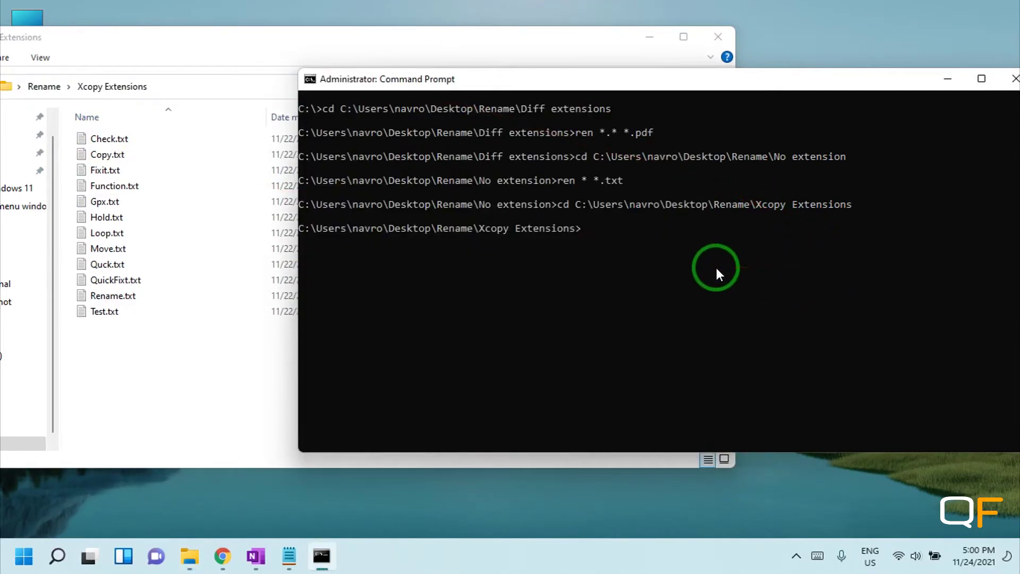
{"action": "type", "text": "cd"}
{"action": "key", "text": "ctrl+v"}
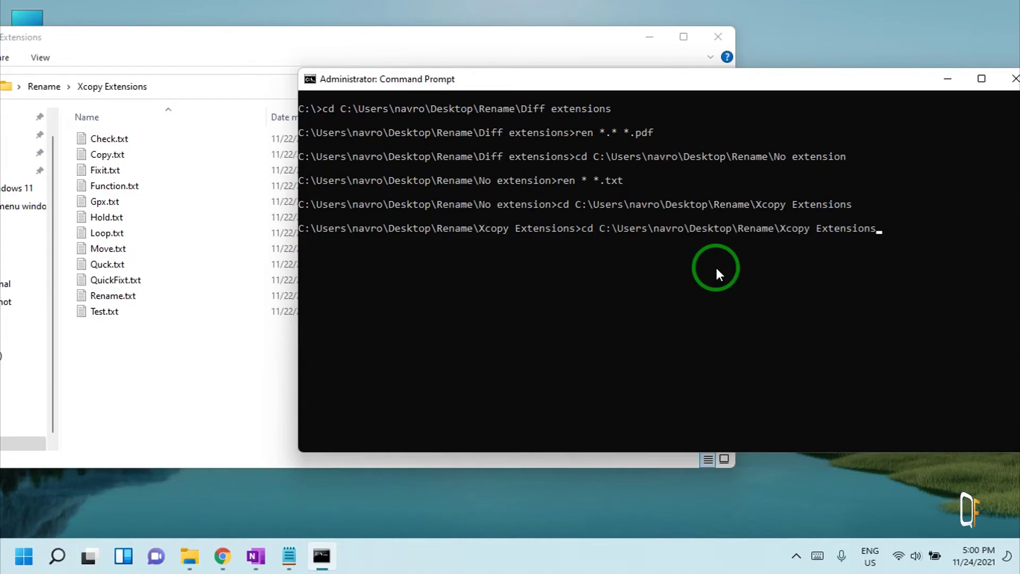
{"action": "key", "text": "Return"}
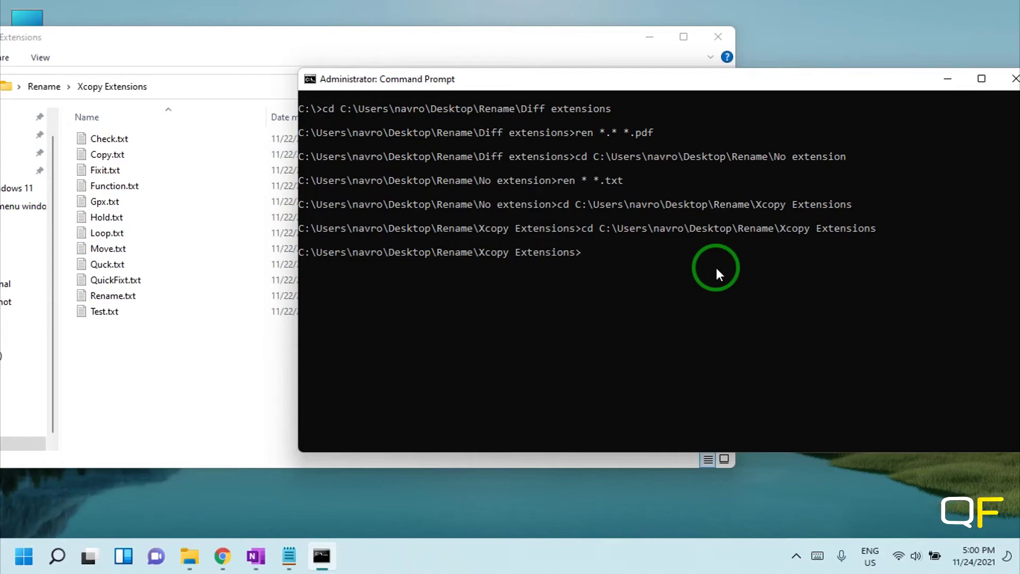
- Run xcopy *.txt *.pdf to create a .pdf copy of all 12 .txt files
{"action": "type", "text": "x"}
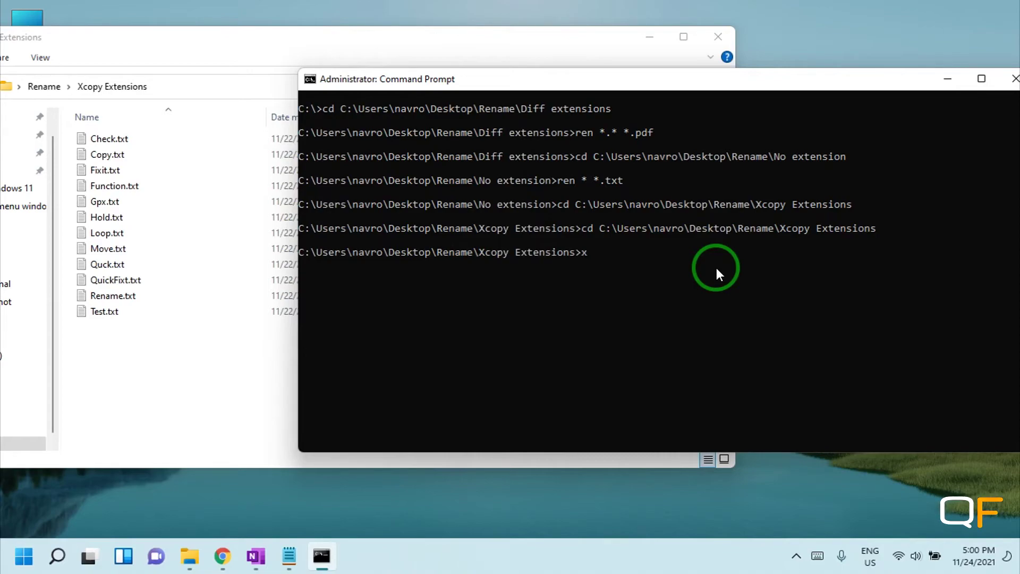
{"action": "type", "text": "copy *.txt *."}
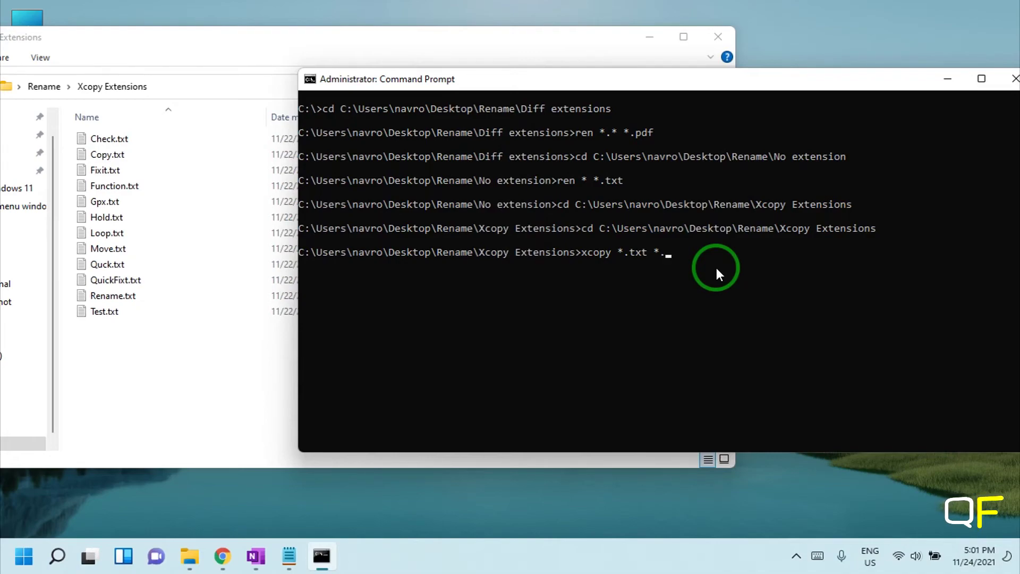
{"action": "type", "text": "pdf"}
{"action": "key", "text": "Return"}
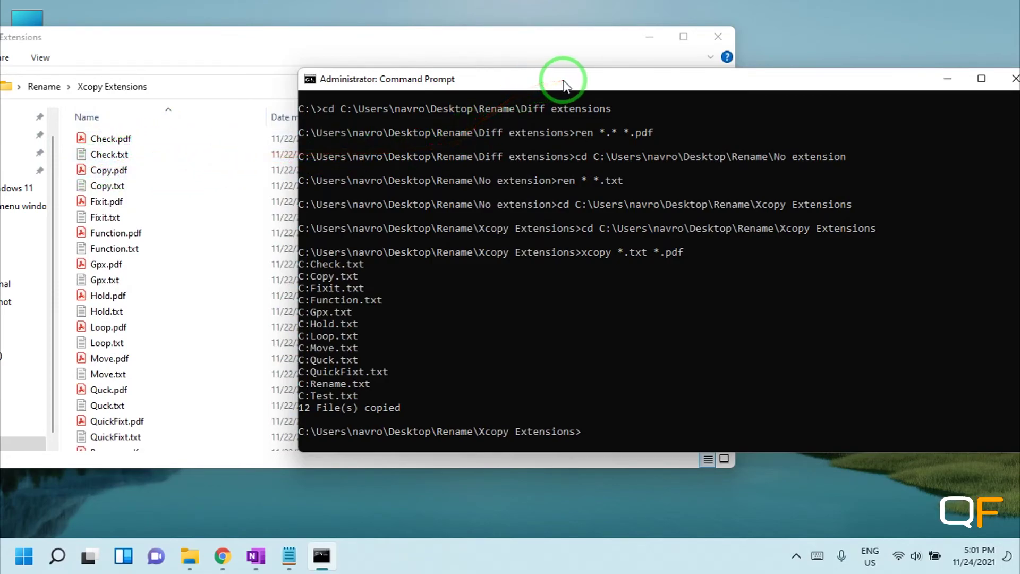
{"action": "left_click_drag", "start_coordinate": [565, 84], "coordinate": [588, 48]}
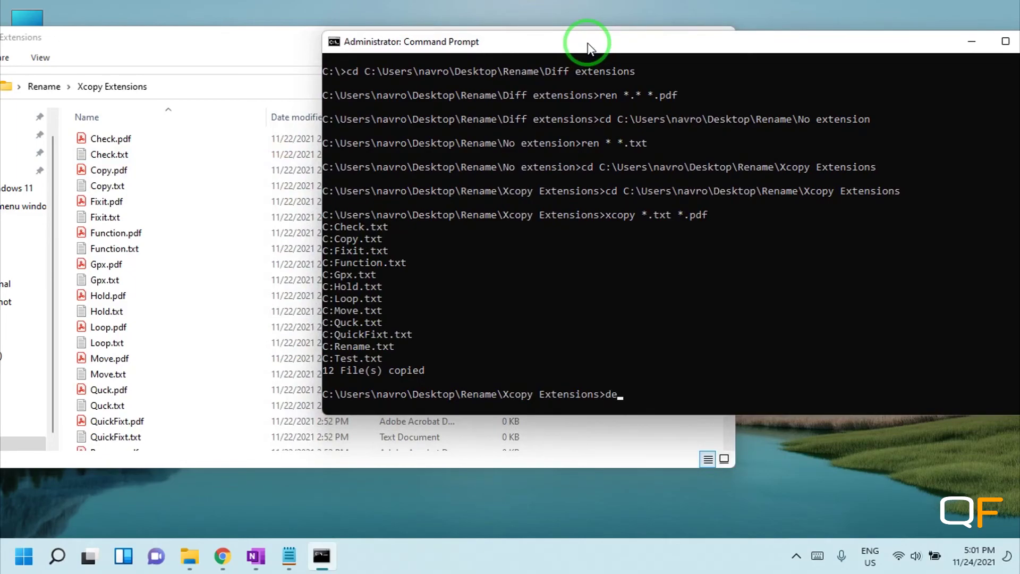
- Run del *.pdf to remove the .pdf copies, leaving the 12 .txt files
{"action": "type", "text": "*"}
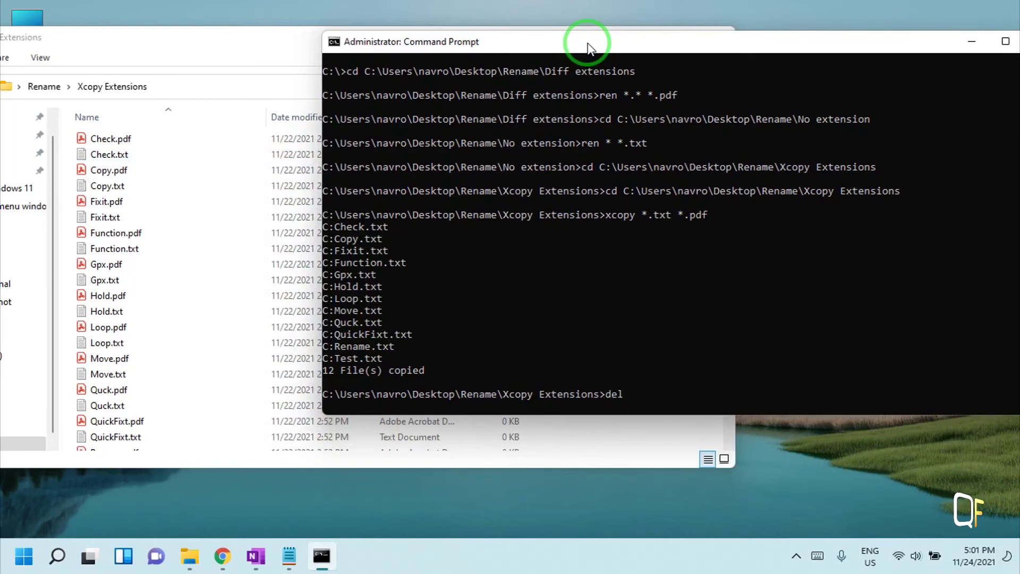
{"action": "type", "text": ".p"}
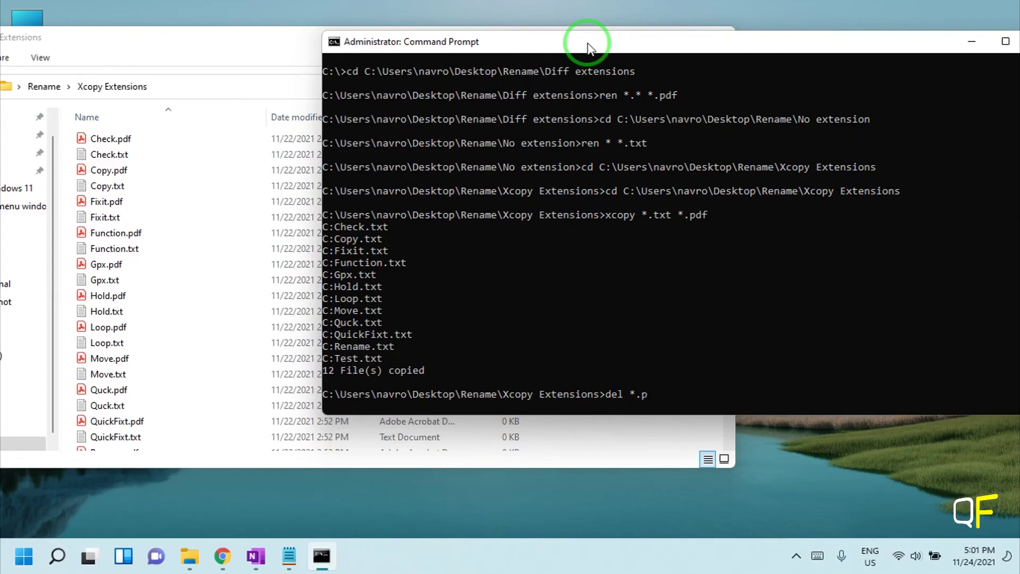
{"action": "type", "text": "df"}
{"action": "key", "text": "Return"}
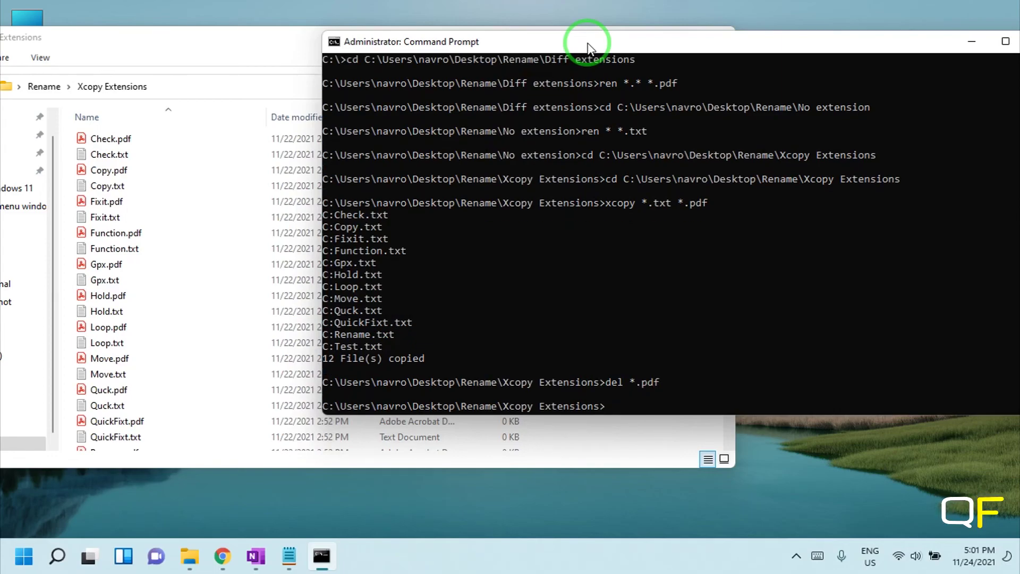